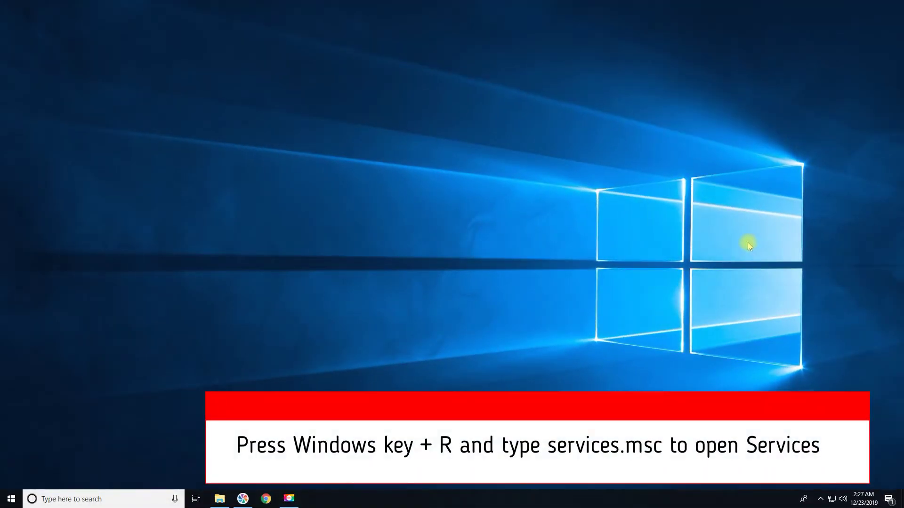
# Launch the Services console by running services.msc from the Run box
pyautogui.press('super+r')
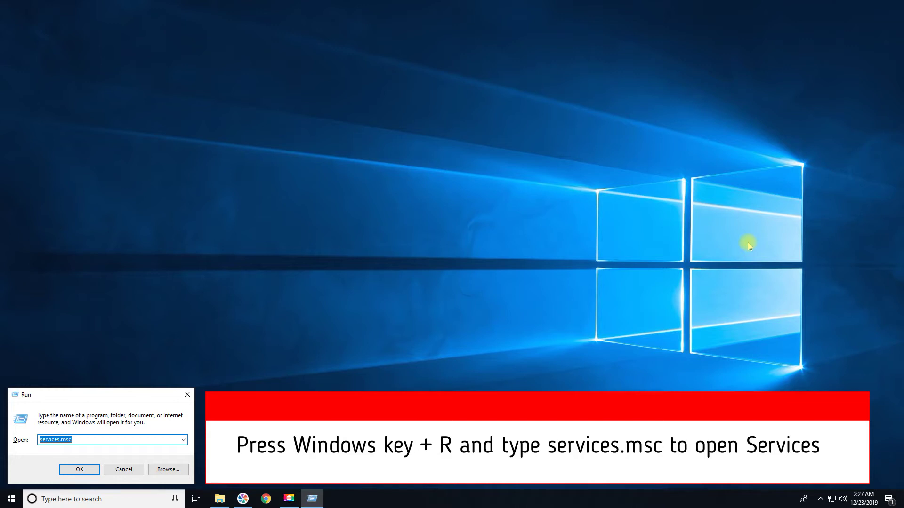
pyautogui.press('Return')
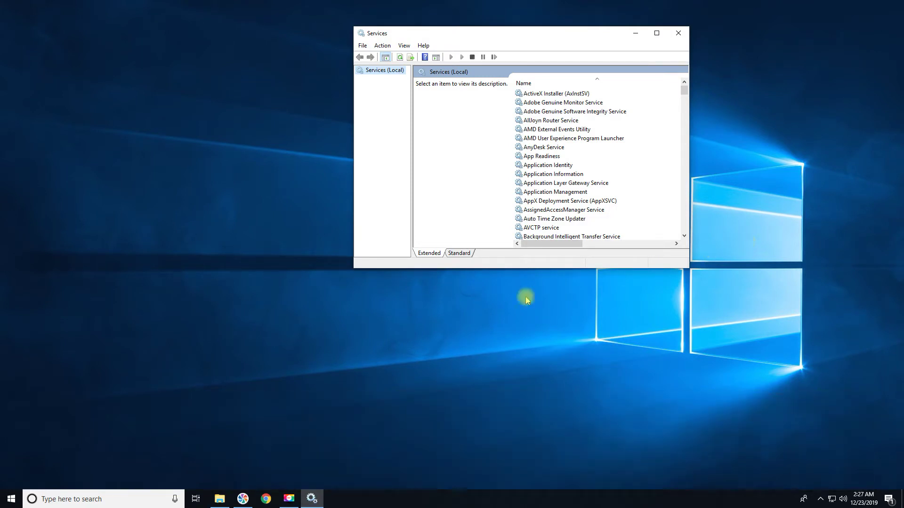
pyautogui.click(98, 501)
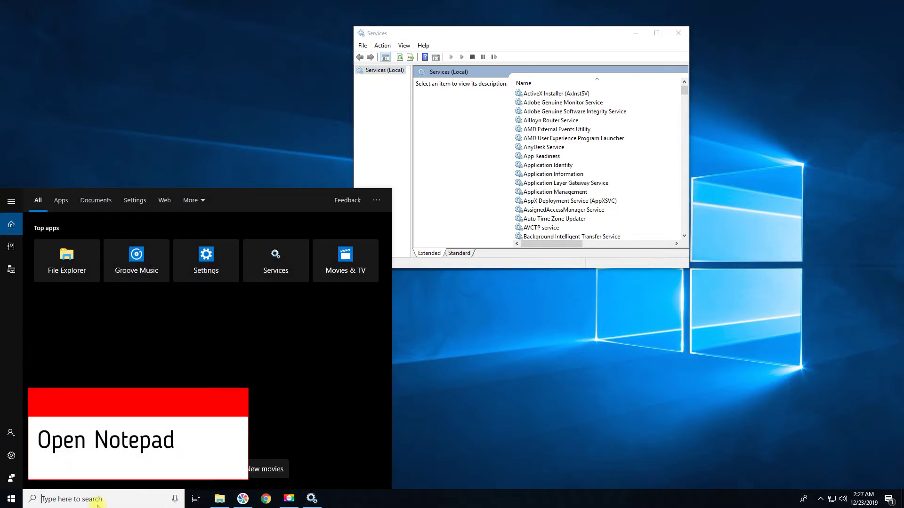
pyautogui.write('note')
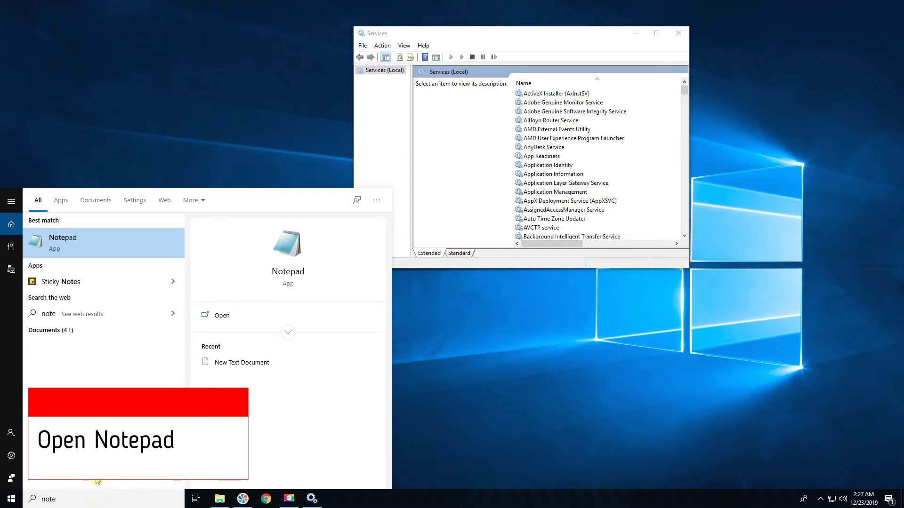
# Open a blank Notepad document from Start search, next to Services
pyautogui.click(94, 241)
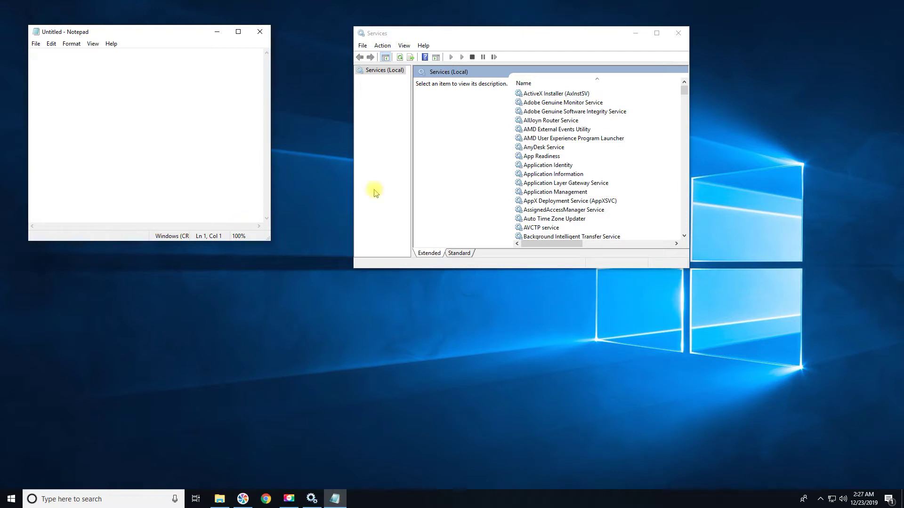
pyautogui.click(532, 159)
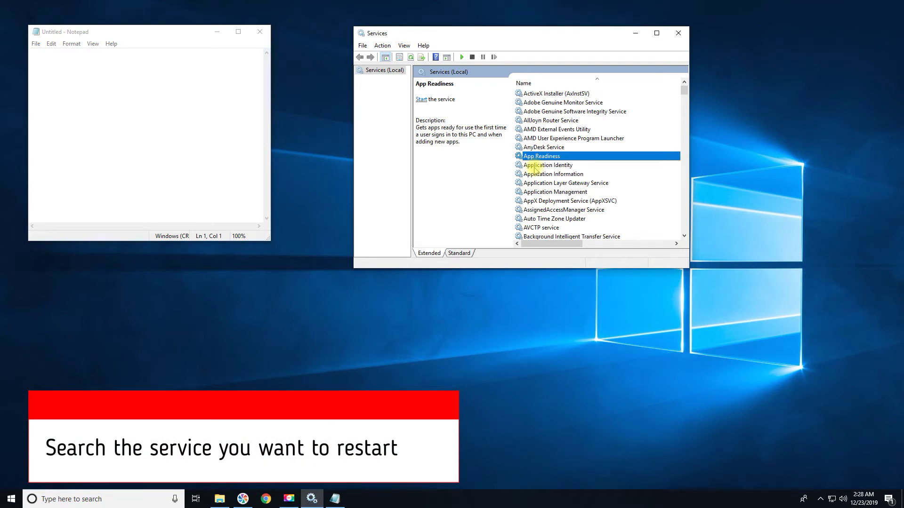
# Open the Properties dialog of Function Discovery Resource Publication in Services
pyautogui.press('f')
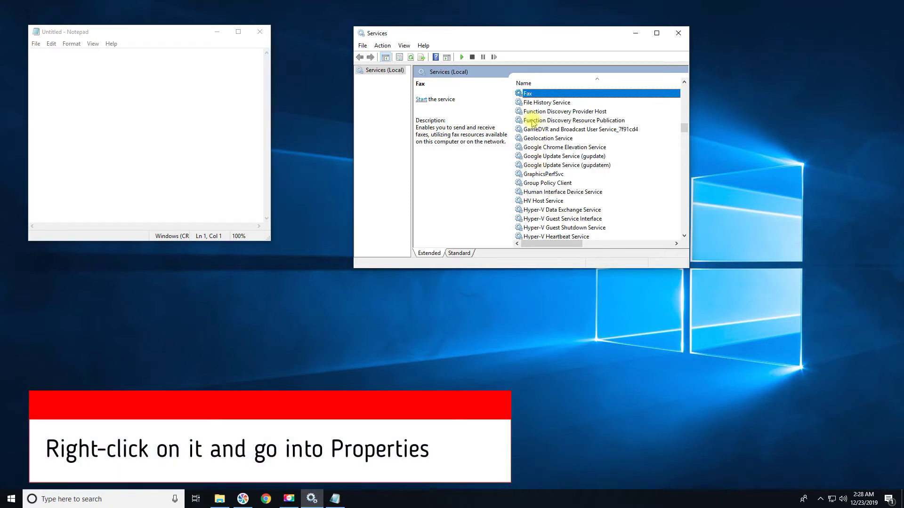
pyautogui.rightClick(532, 121)
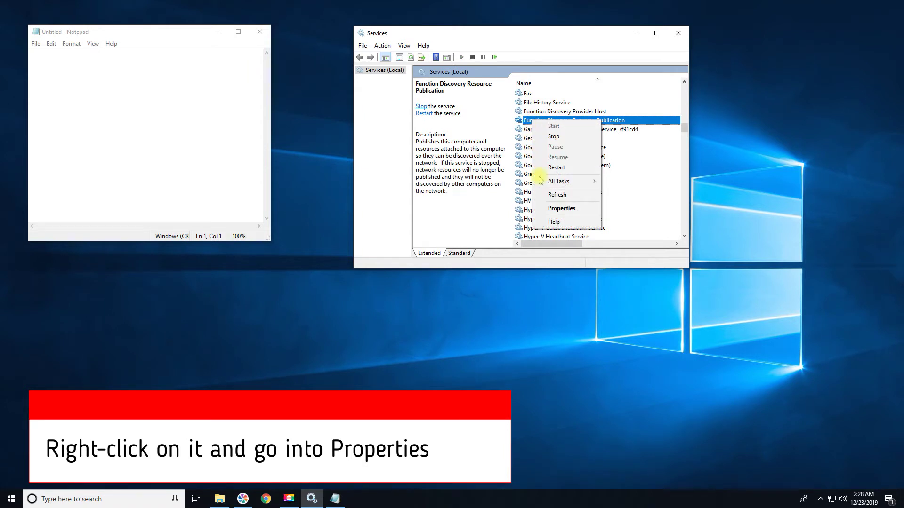
pyautogui.click(550, 210)
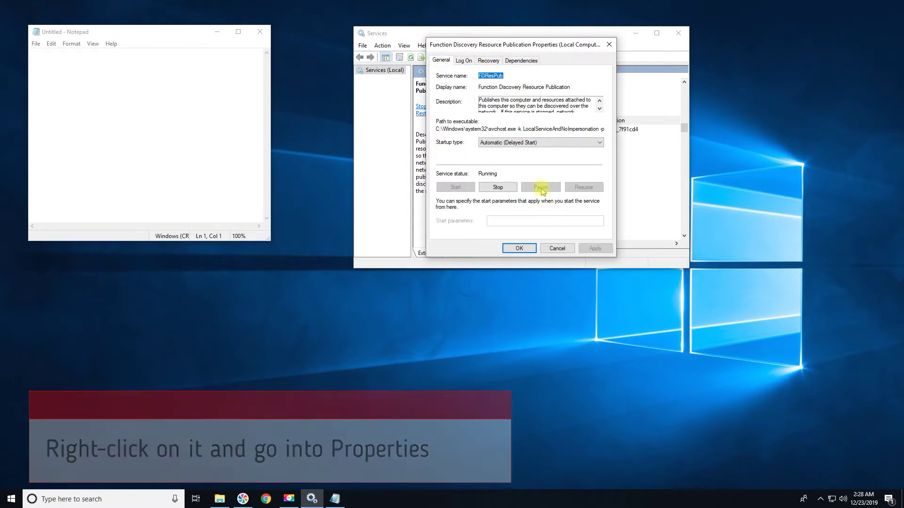
# Select and copy the service name FDResPub, then return to Notepad
pyautogui.click(492, 73)
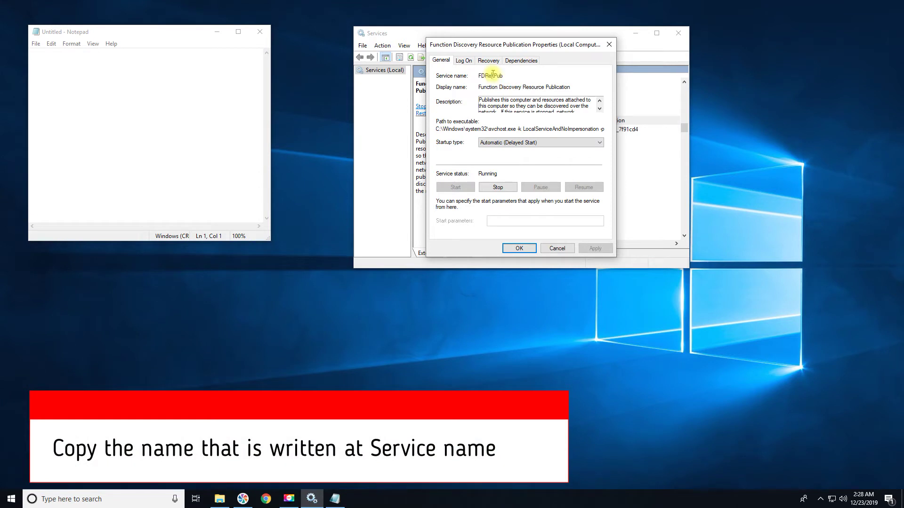
pyautogui.doubleClick(493, 73)
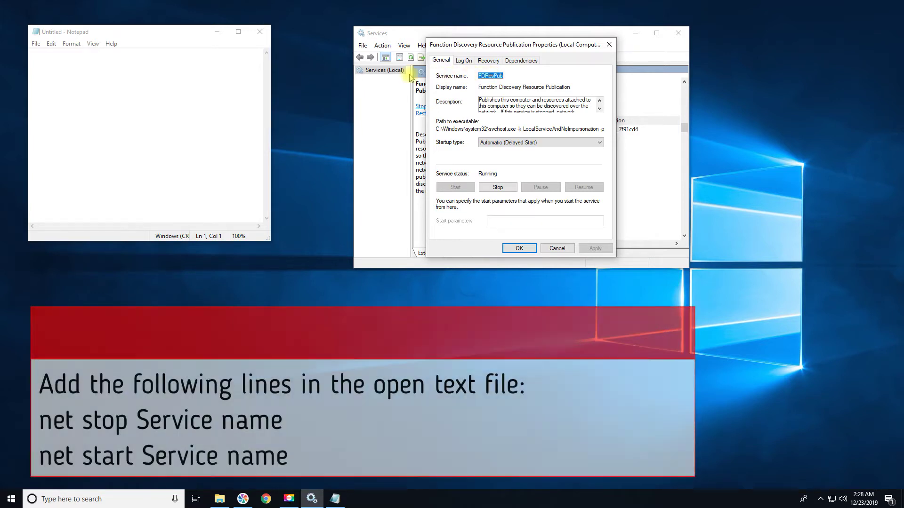
pyautogui.click(53, 59)
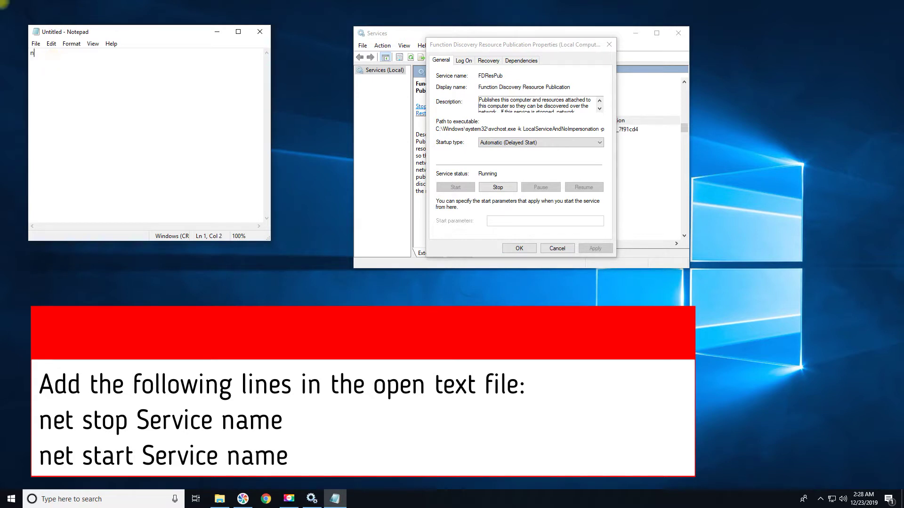
pyautogui.write('net stop')
pyautogui.write(' FDResPub ')
pyautogui.write('net sta')
pyautogui.write('rt ')
pyautogui.write('FDResPub')
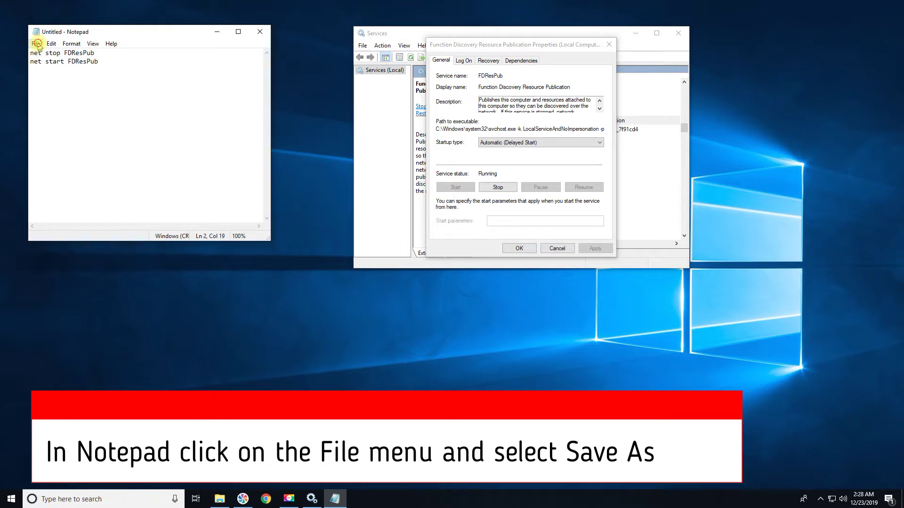
# Write 'net stop FDResPub' and 'net start FDResPub' on two Notepad lines
pyautogui.click(36, 43)
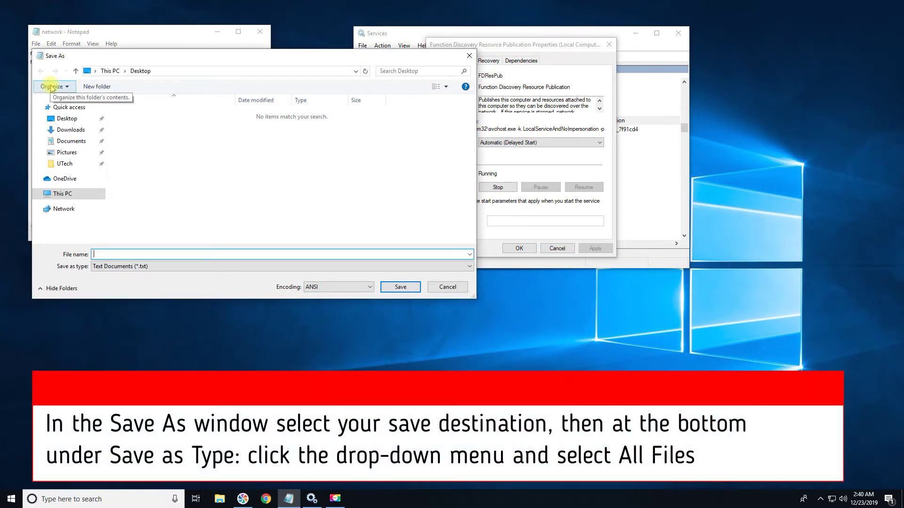
# Set the Save As file type to All Files, ready to enter the file name
pyautogui.click(141, 267)
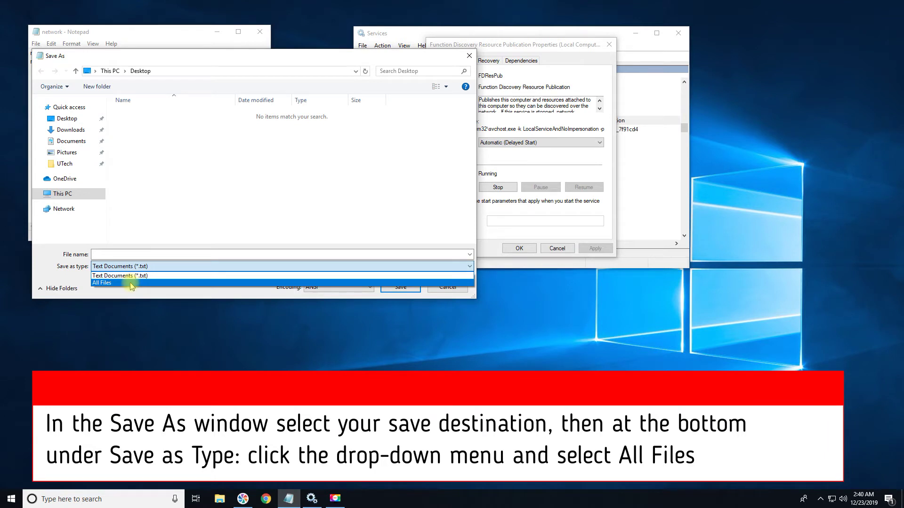
pyautogui.click(131, 283)
pyautogui.click(113, 254)
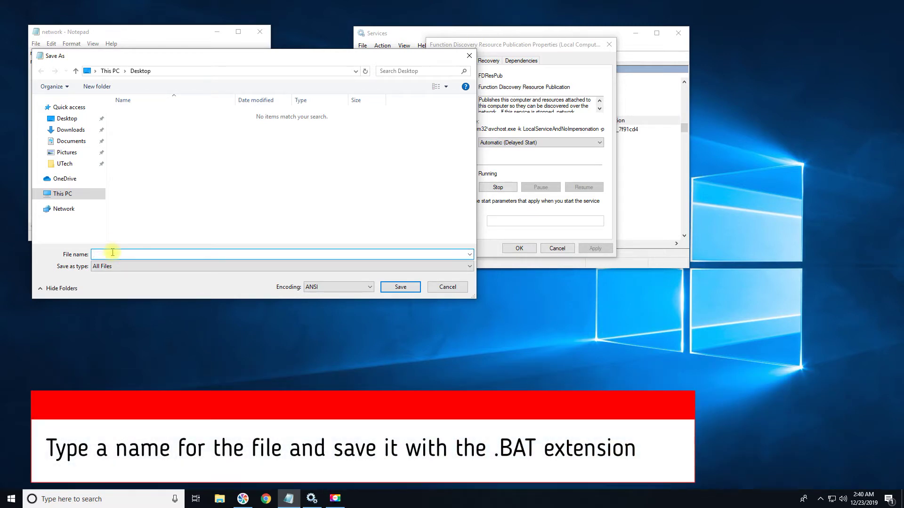
pyautogui.write('network.')
pyautogui.write('bat')
# Save the commands as network.bat on the Desktop and close Notepad
pyautogui.click(400, 288)
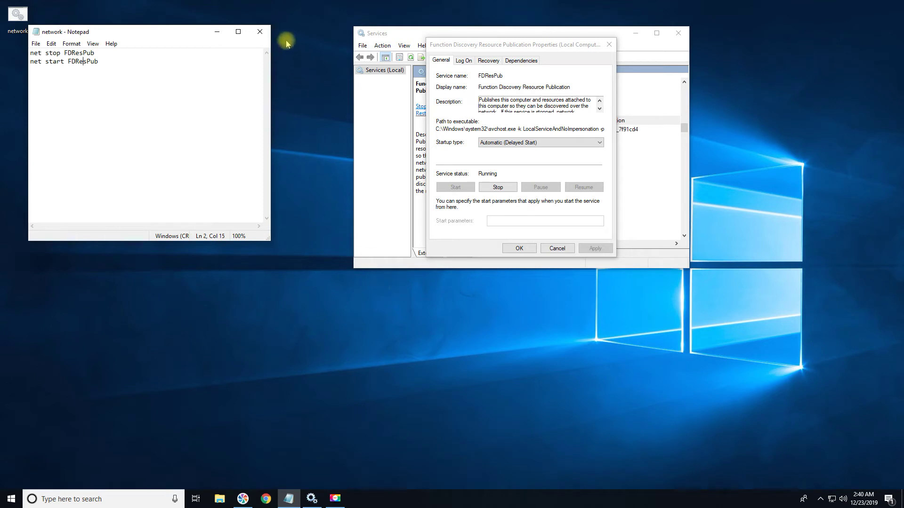
pyautogui.click(259, 33)
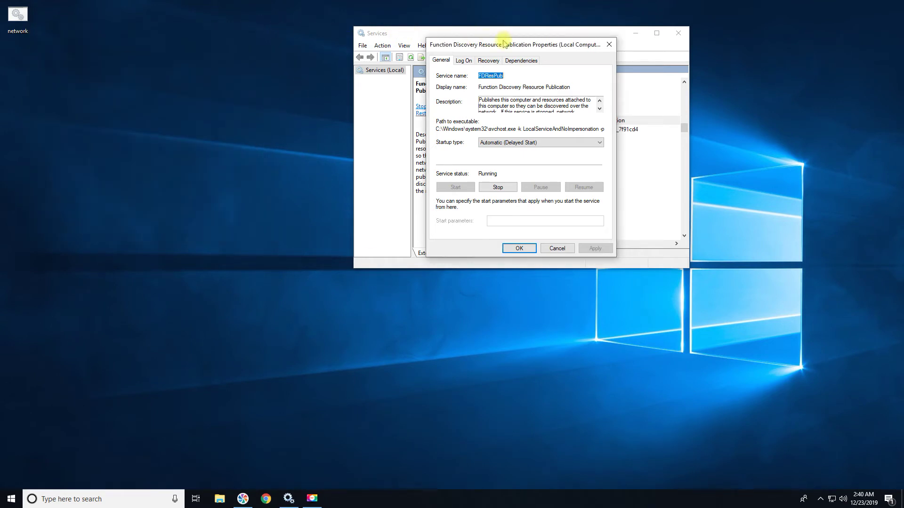
# Close the FDResPub Properties dialog and the Services console
pyautogui.click(608, 45)
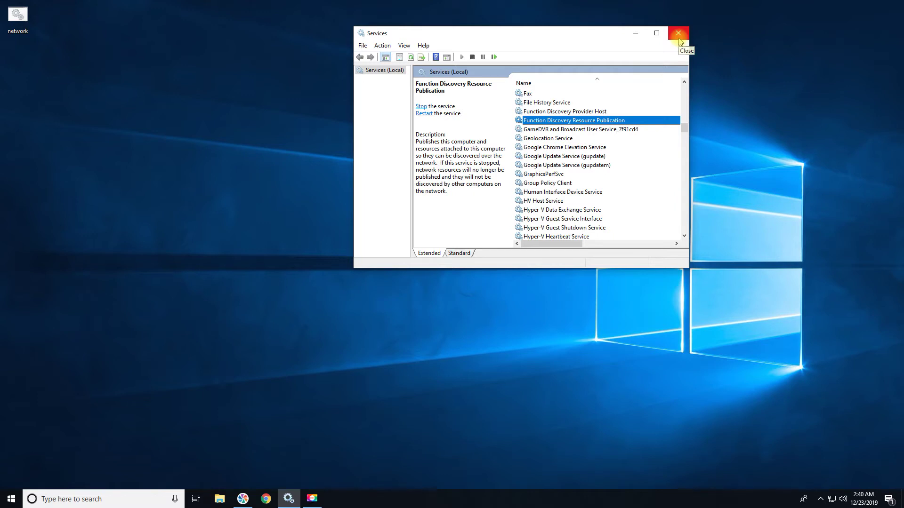
pyautogui.click(678, 40)
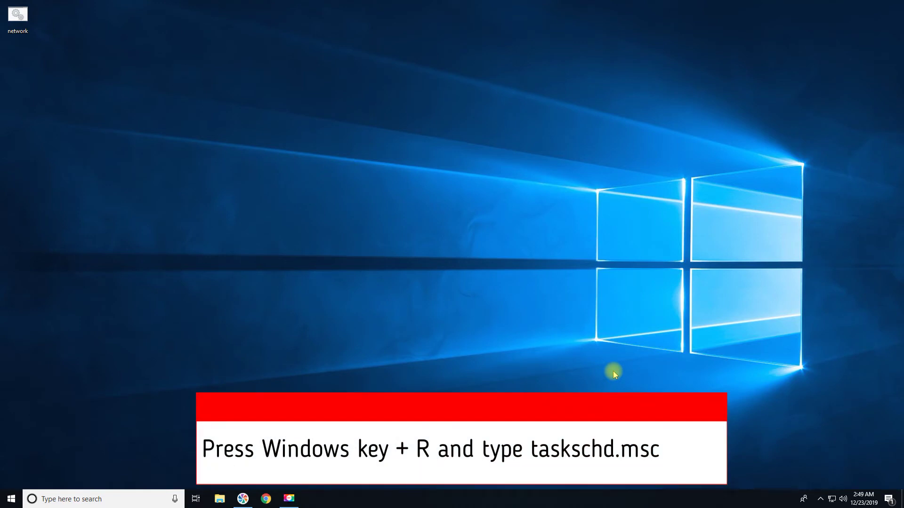
# Start Task Scheduler with the taskschd.msc command
pyautogui.press('super+r')
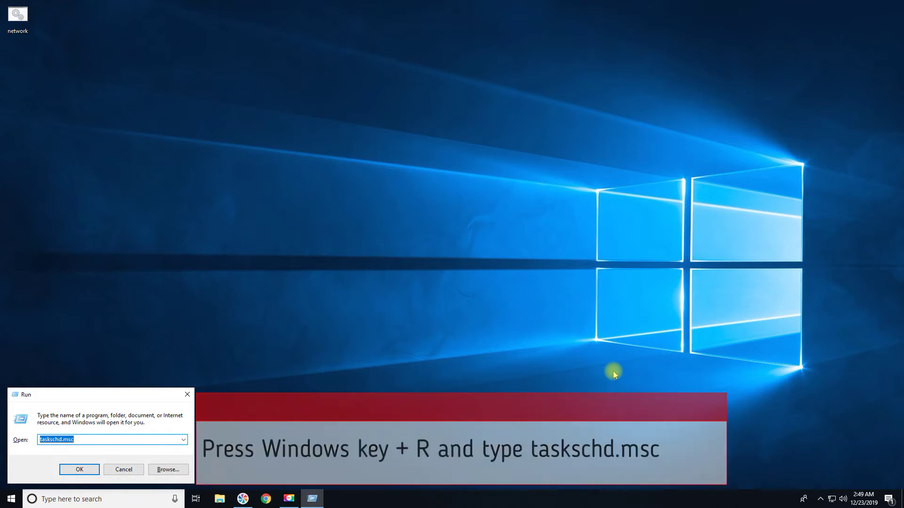
pyautogui.press('Return')
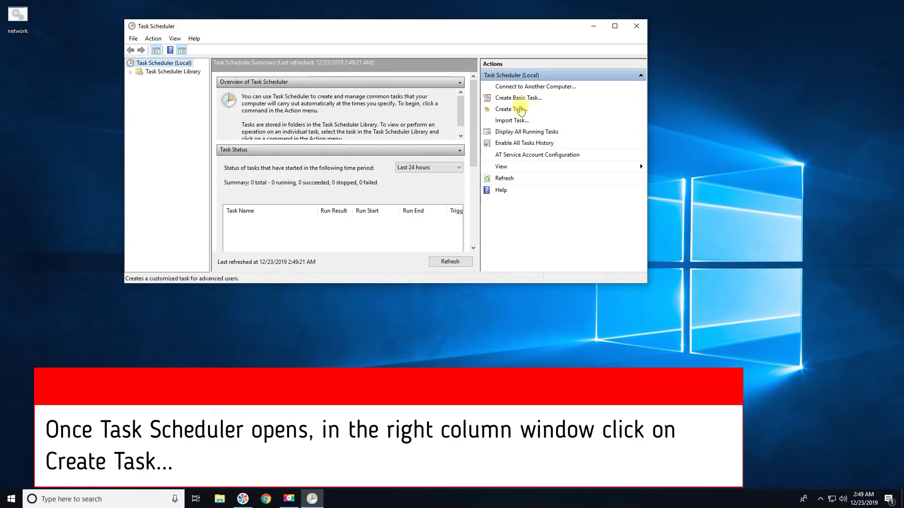
# Create a task with name and description 'Network', running with highest privileges
pyautogui.click(521, 109)
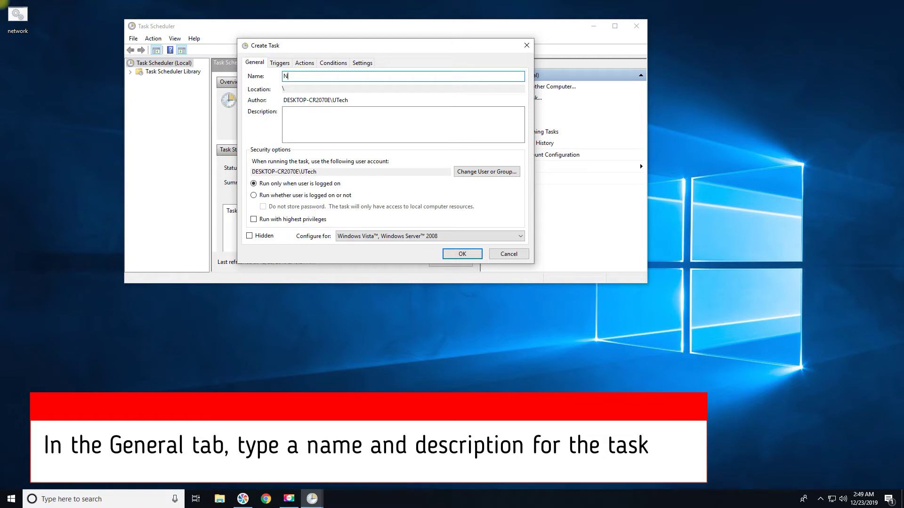
pyautogui.write('Network')
pyautogui.write('s')
pyautogui.press('BackSpace')
pyautogui.press('Tab')
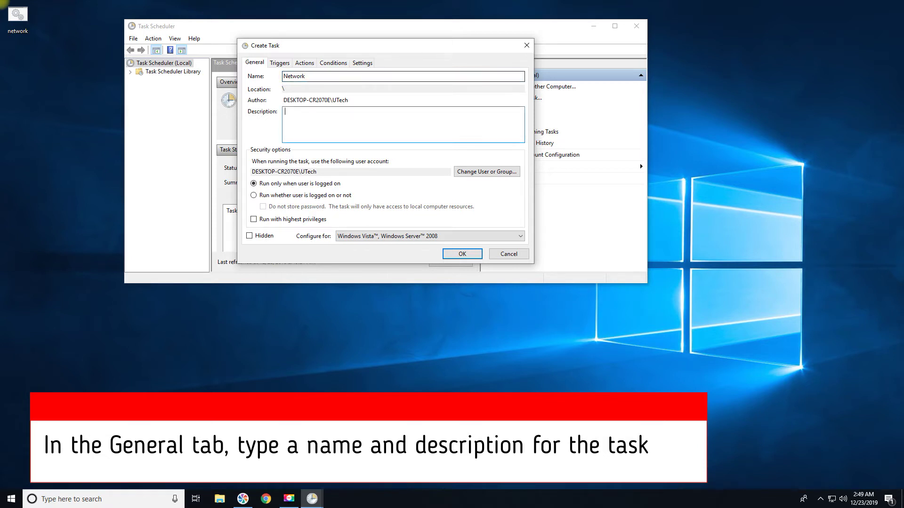
pyautogui.write('Network')
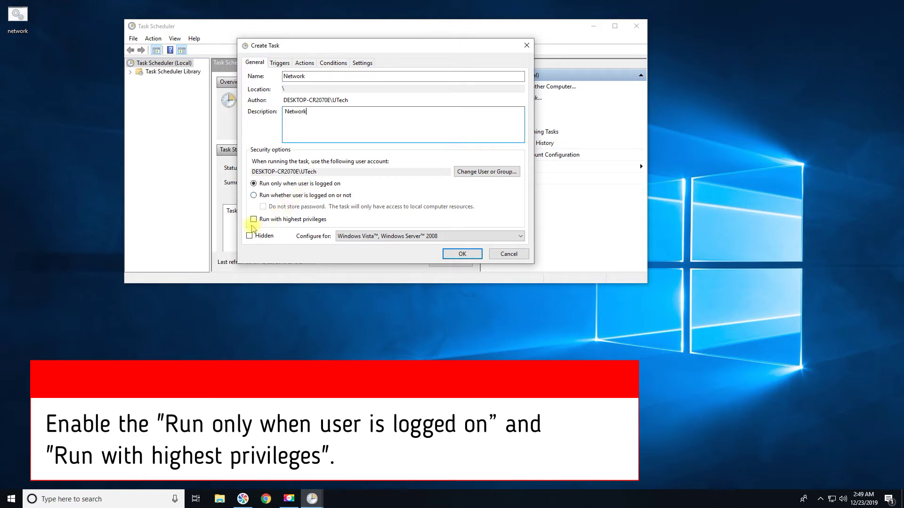
pyautogui.click(253, 221)
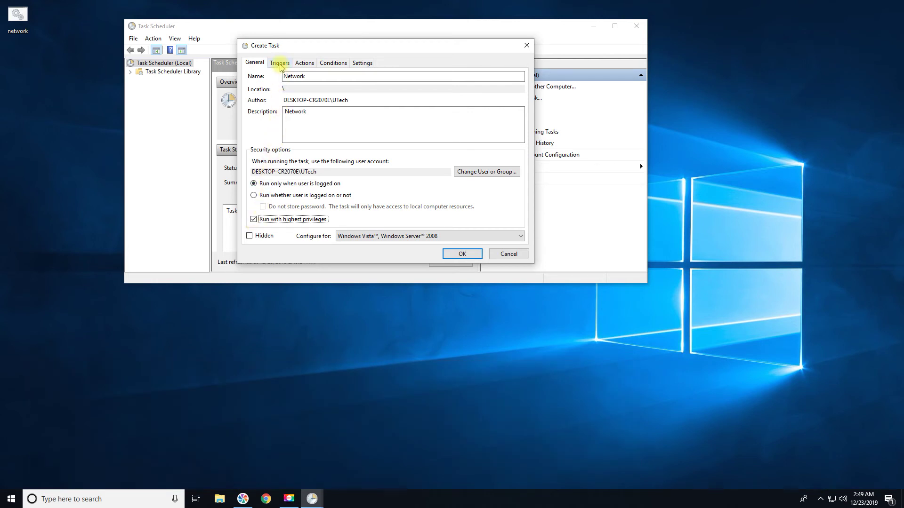
# Add a new trigger that begins the task at log on of any user
pyautogui.click(280, 65)
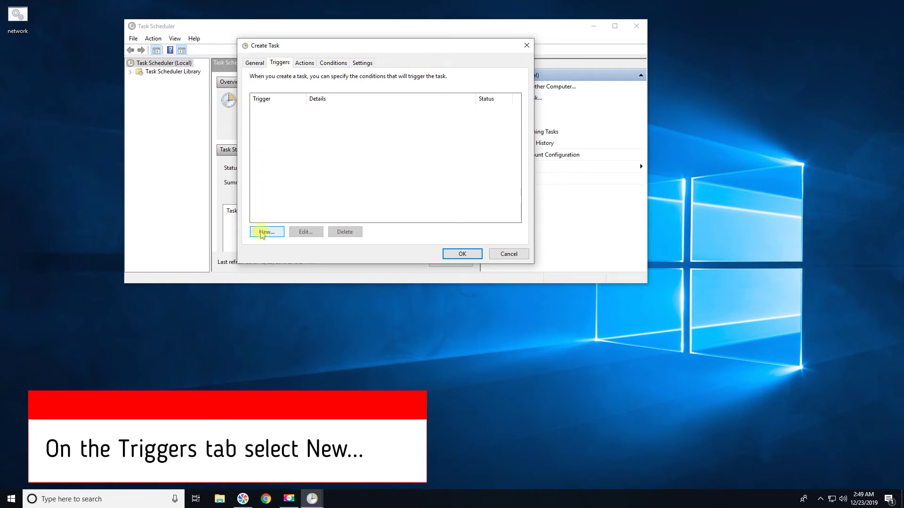
pyautogui.click(262, 233)
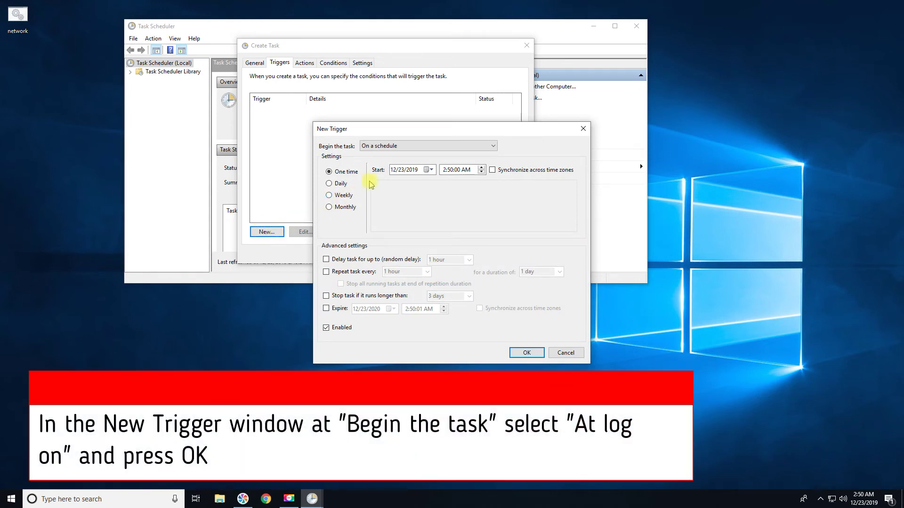
pyautogui.click(405, 149)
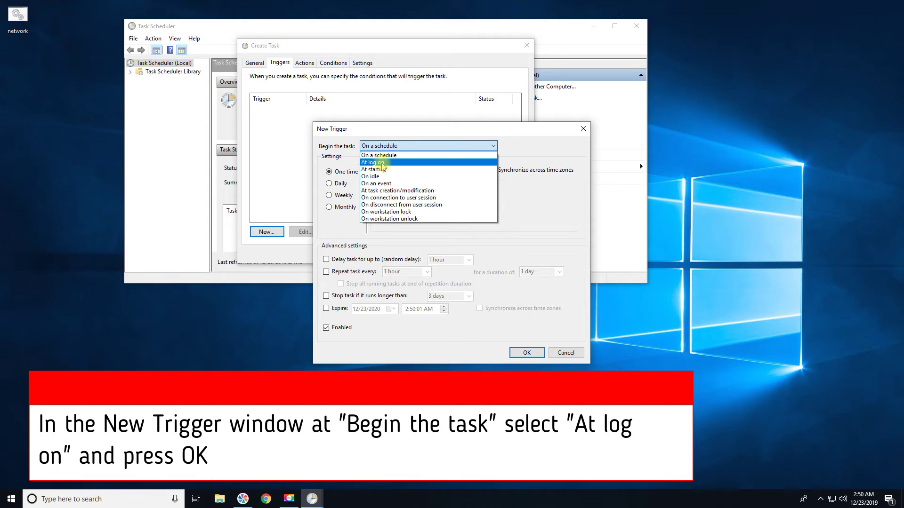
pyautogui.click(381, 163)
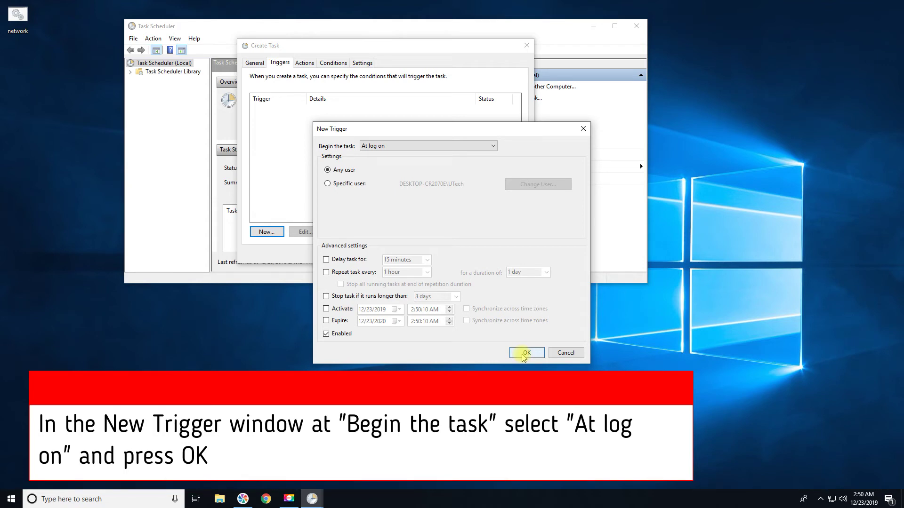
pyautogui.click(525, 354)
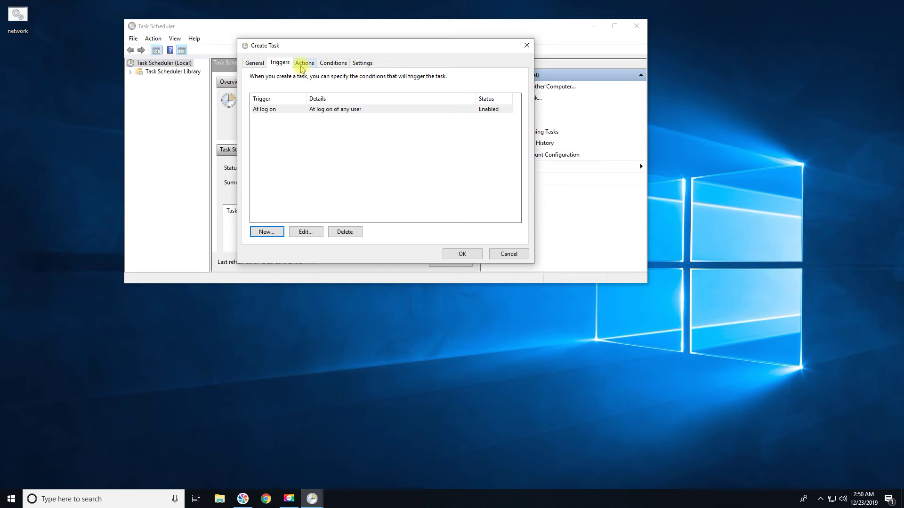
# Create a new start-a-program action and browse for the script file
pyautogui.click(301, 65)
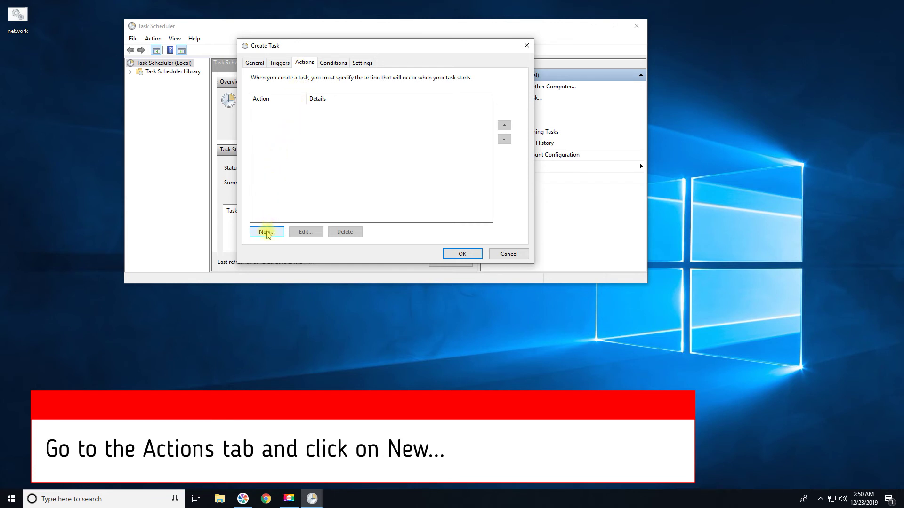
pyautogui.click(267, 234)
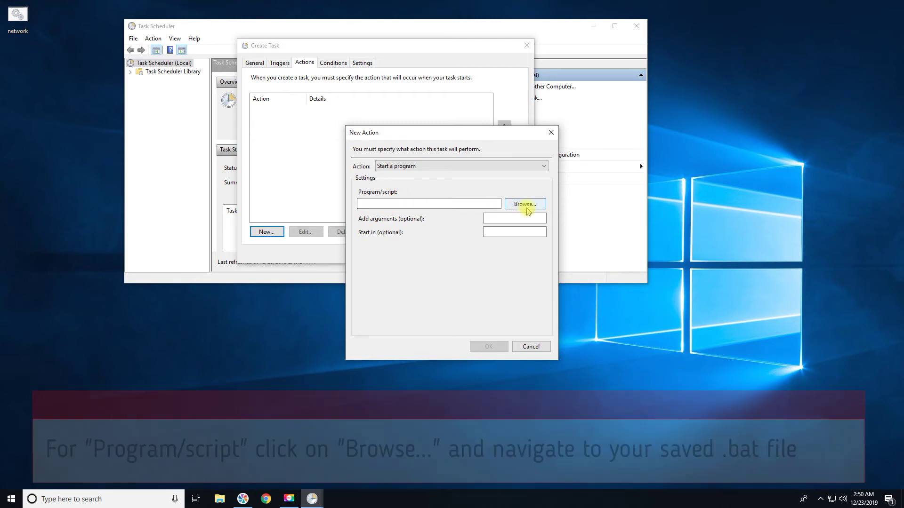
pyautogui.click(526, 206)
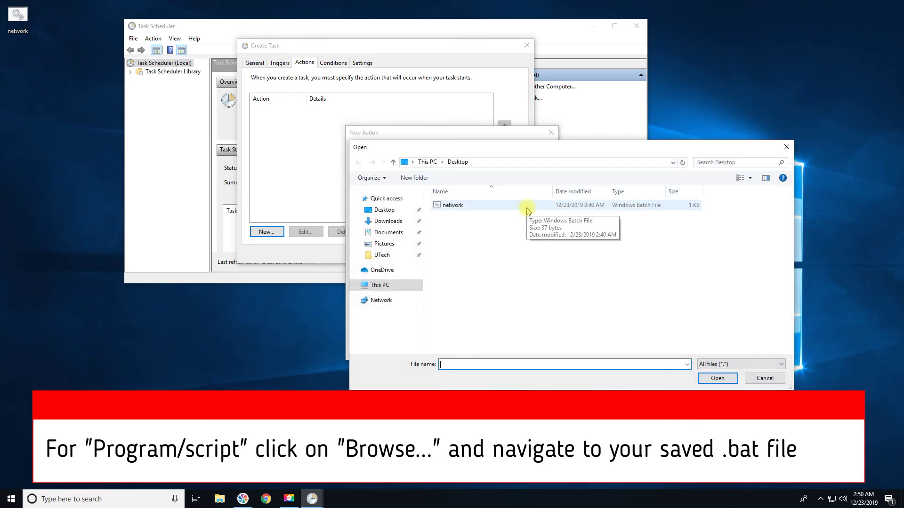
# Choose network.bat from the Desktop as the action's program and confirm the action
pyautogui.click(526, 206)
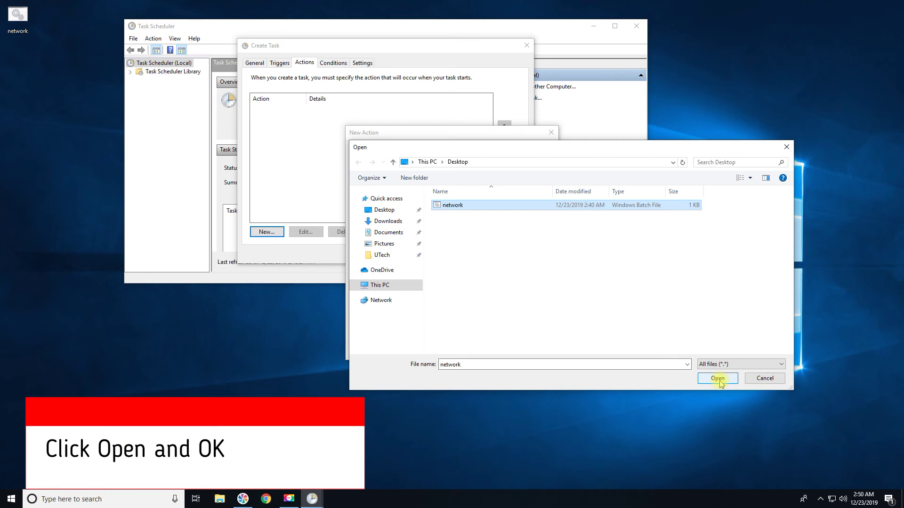
pyautogui.click(718, 380)
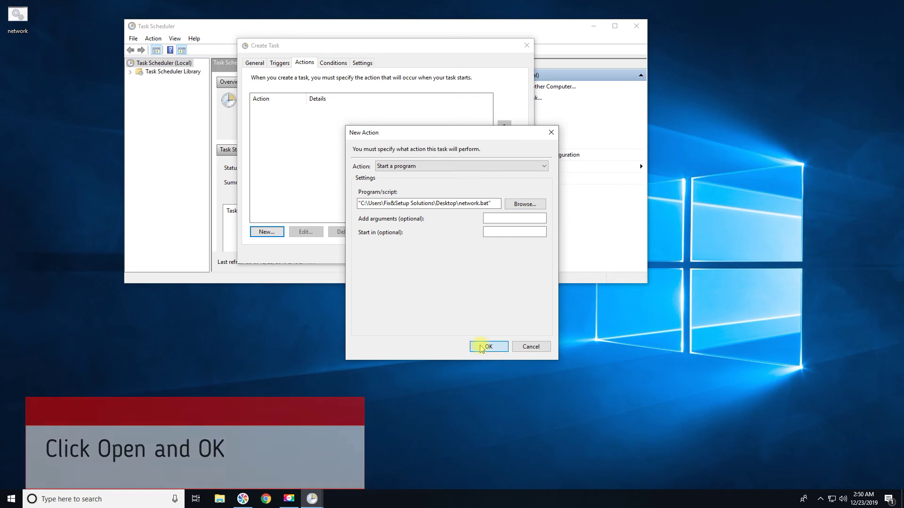
pyautogui.click(480, 347)
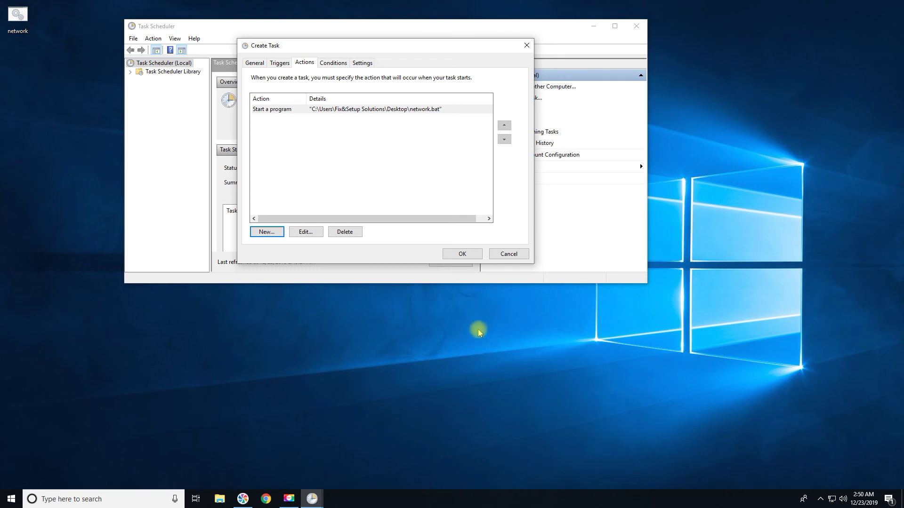
# Save the Network task and show the Task Scheduler Library task list
pyautogui.click(462, 255)
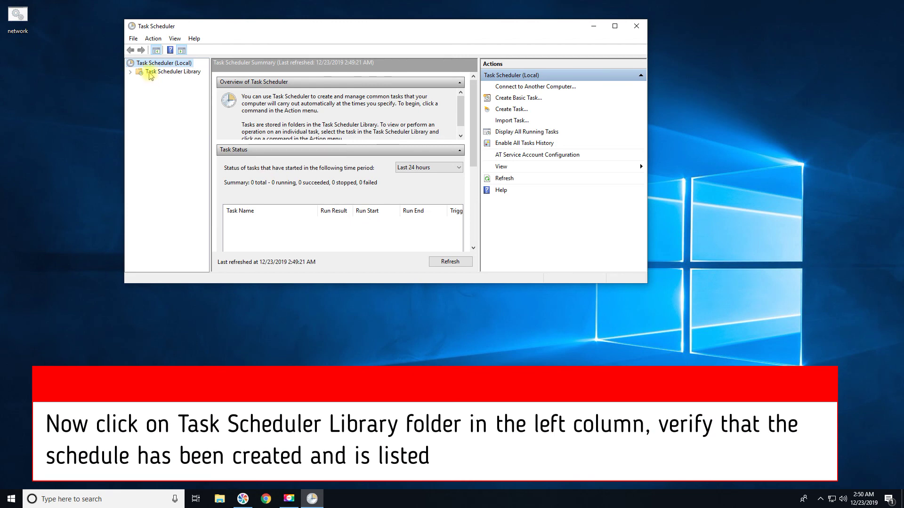
pyautogui.click(150, 73)
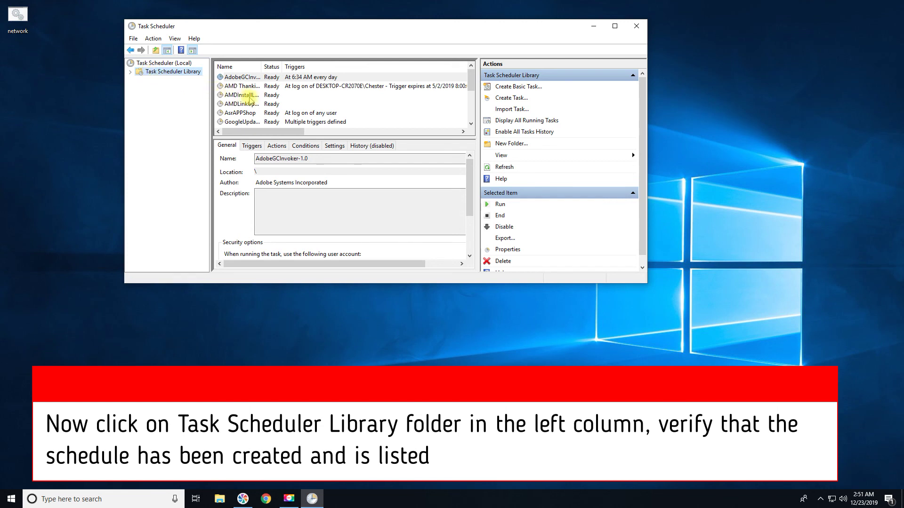
pyautogui.scroll(-1, 256, 103)
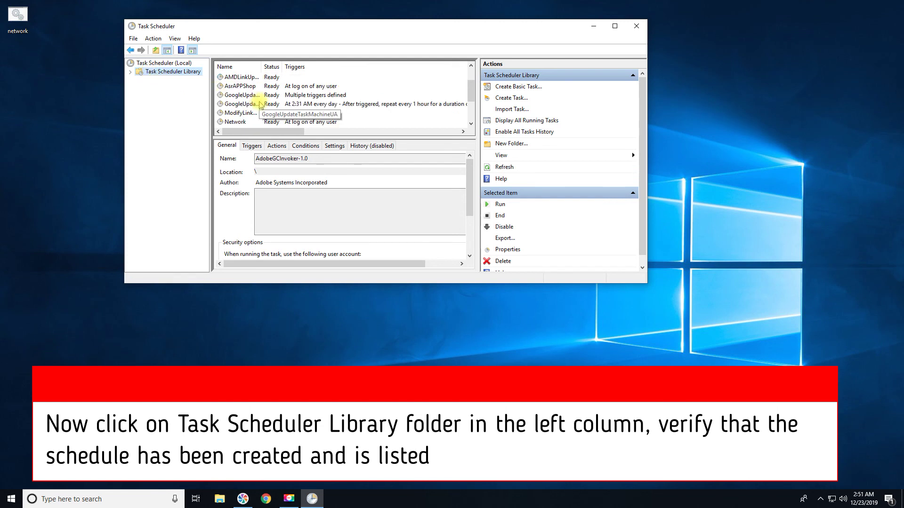
# Select the Network task in the library to view its trigger and privilege details
pyautogui.click(238, 122)
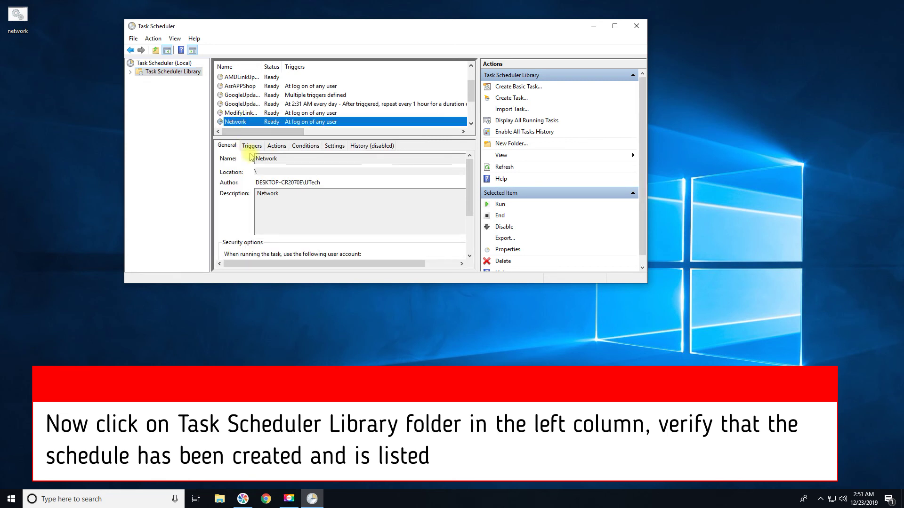
pyautogui.scroll(-2, 286, 182)
pyautogui.scroll(-1, 286, 182)
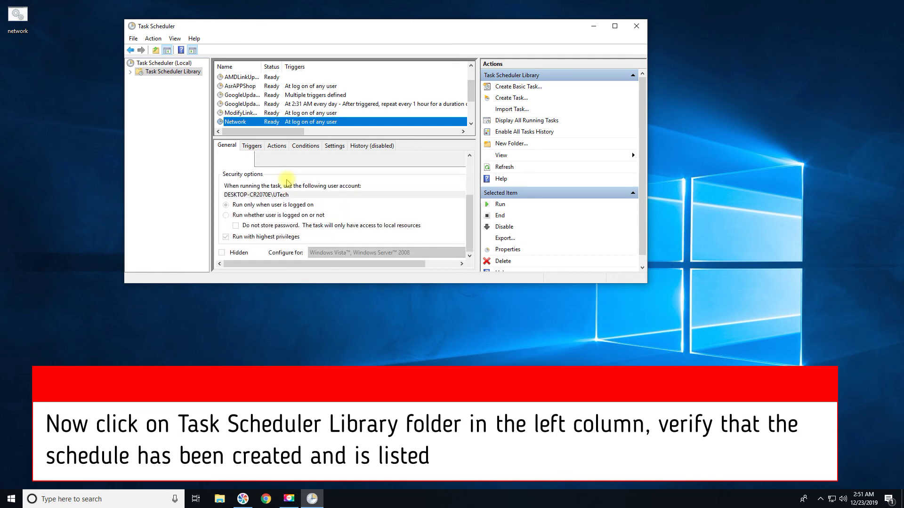